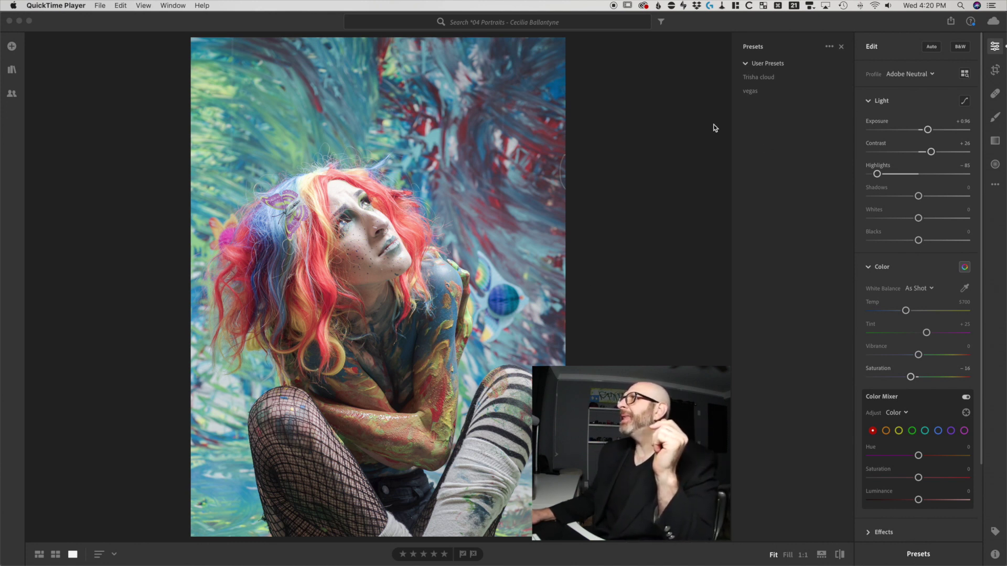
# Step: Back in Lightroom, open the painted portrait from the album grid in the Edit panel with presets listed
pyautogui.click(843, 47)
pyautogui.hotkey('shift', 'p')
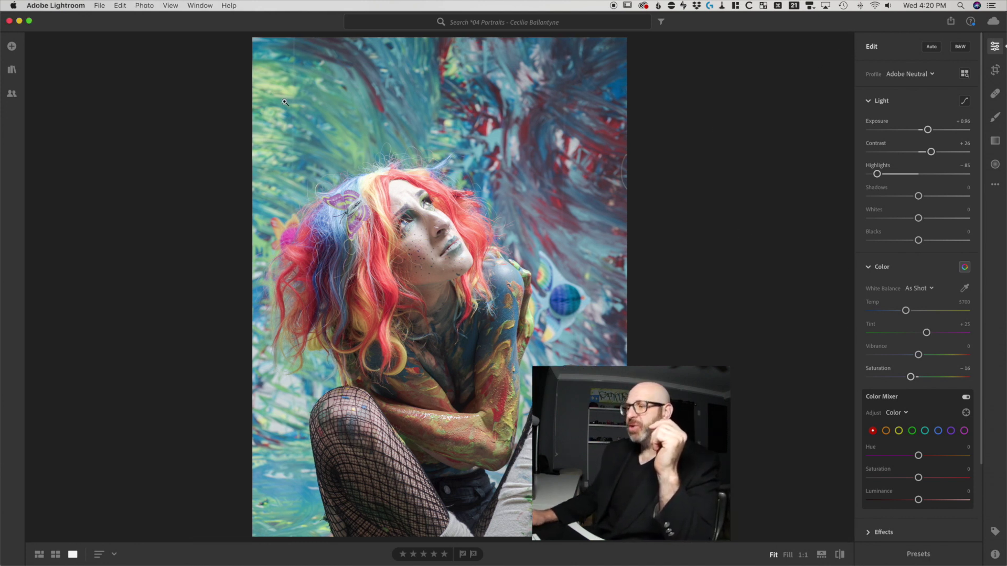
pyautogui.press('g')
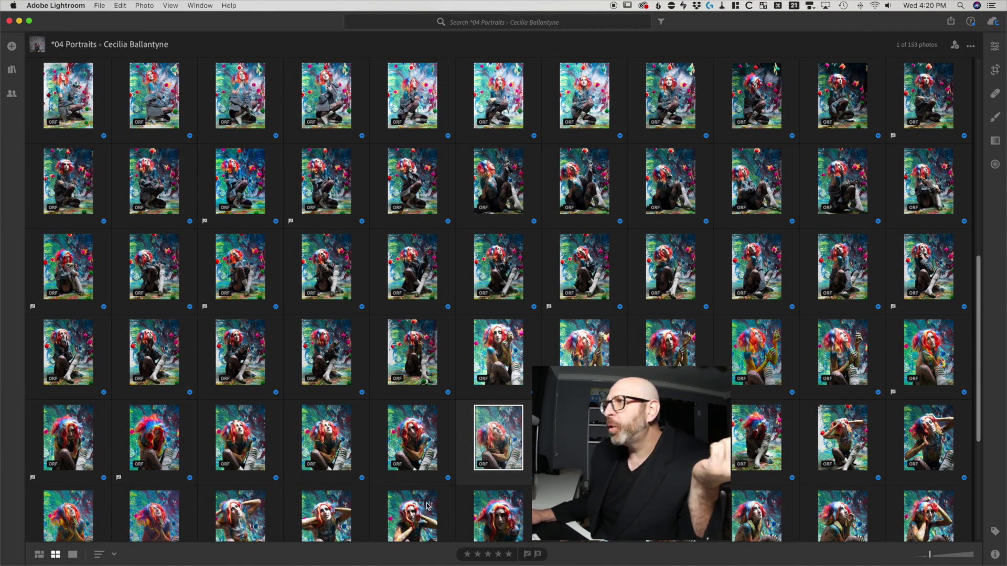
pyautogui.doubleClick(501, 447)
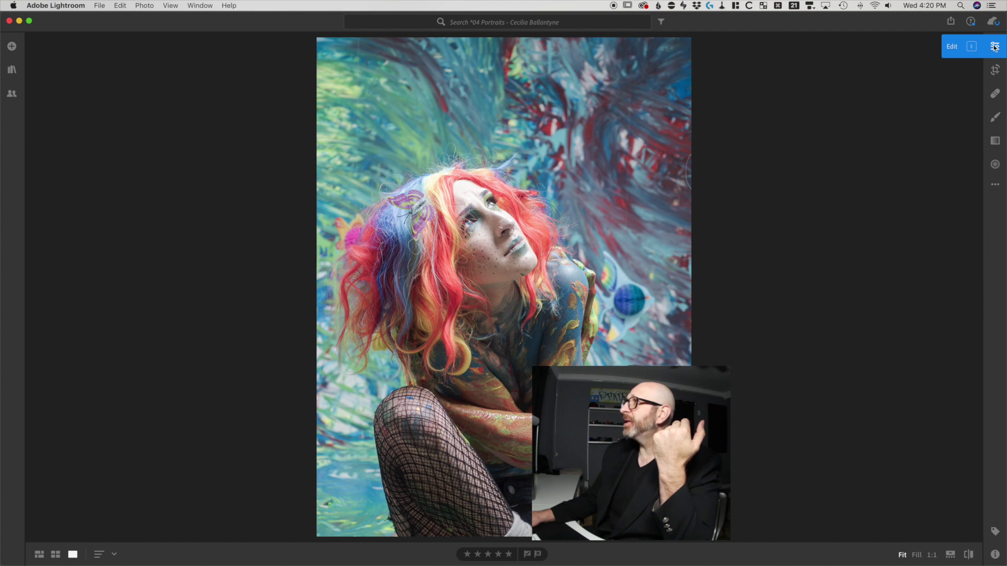
pyautogui.click(994, 47)
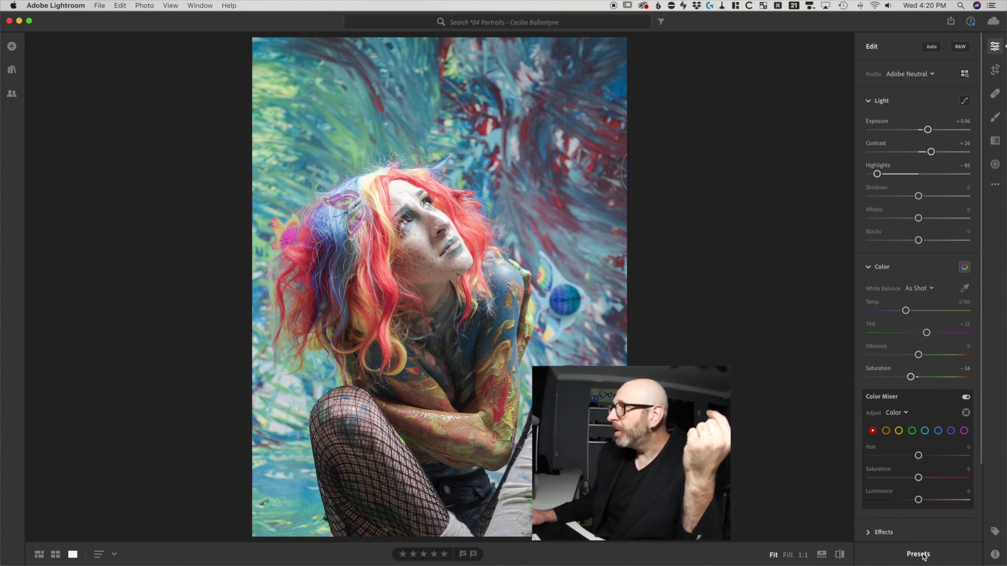
pyautogui.click(919, 555)
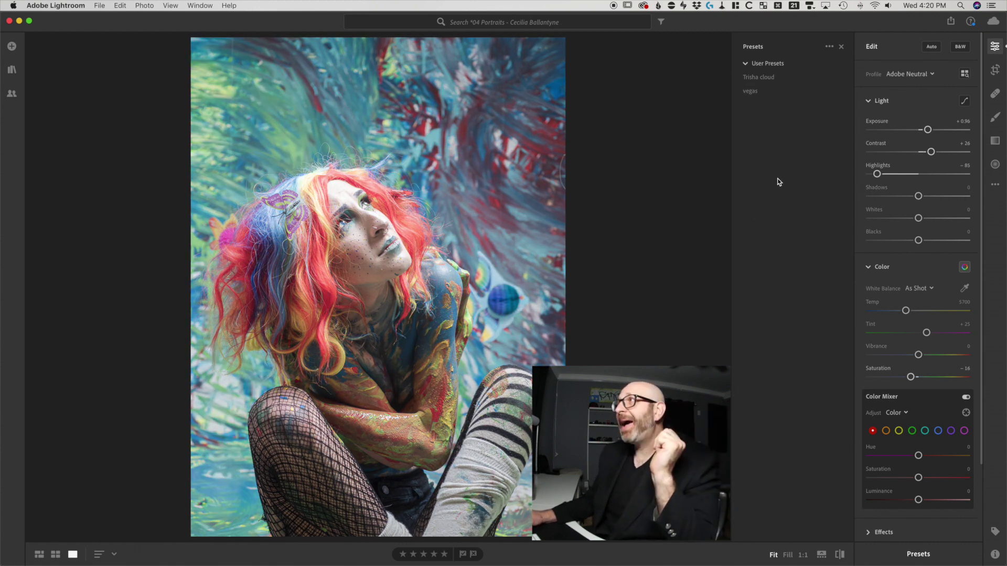
# Step: In Manage Presets, show the Color, Creative, B&W, Grain and Vignetting groups, then return to the list
pyautogui.click(829, 47)
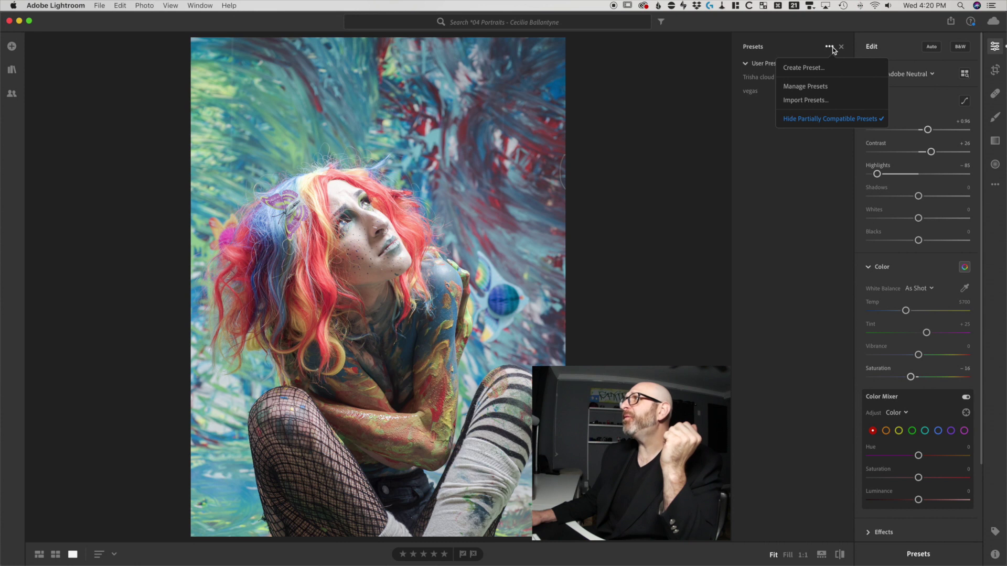
pyautogui.click(817, 86)
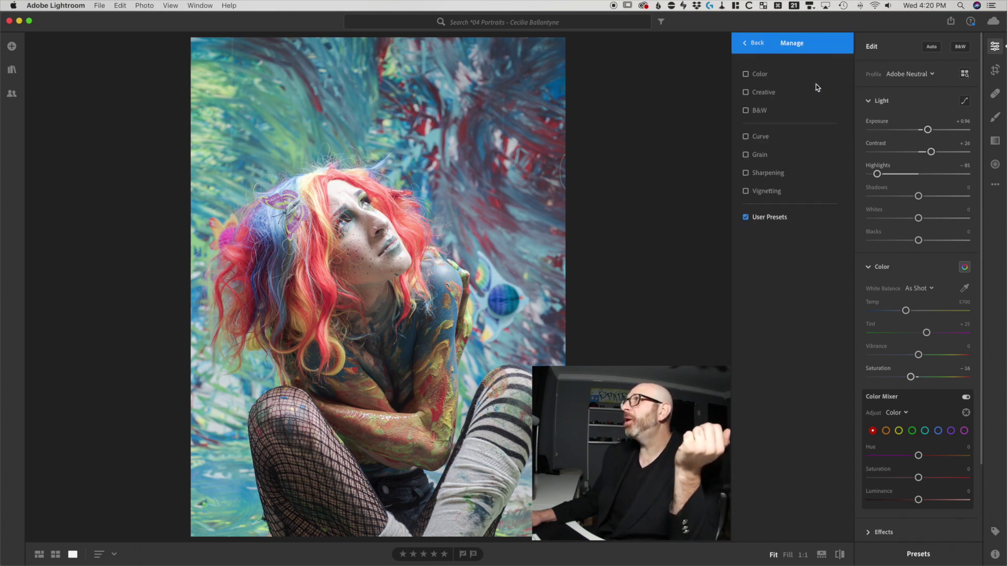
pyautogui.click(745, 74)
pyautogui.click(745, 92)
pyautogui.click(746, 110)
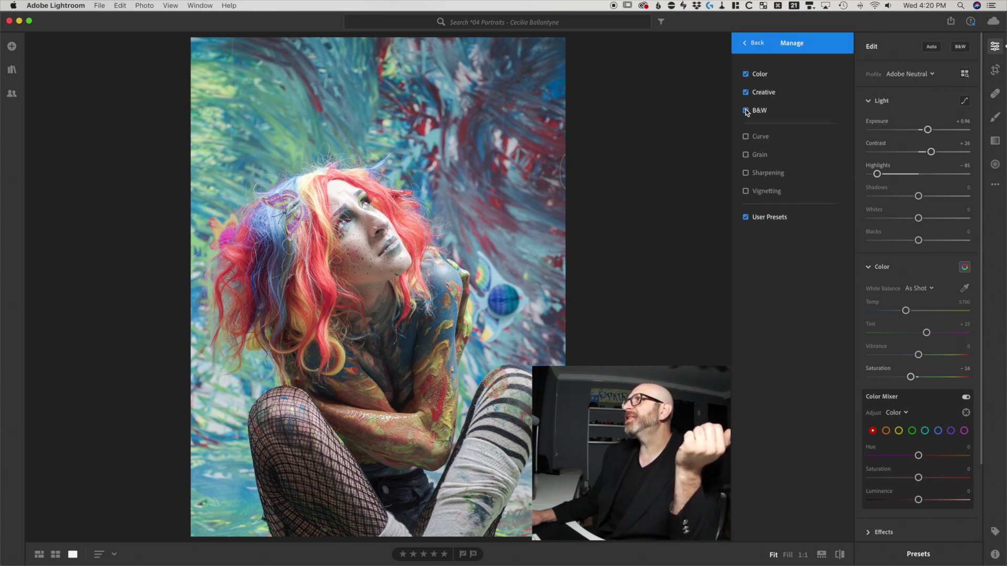
pyautogui.click(745, 155)
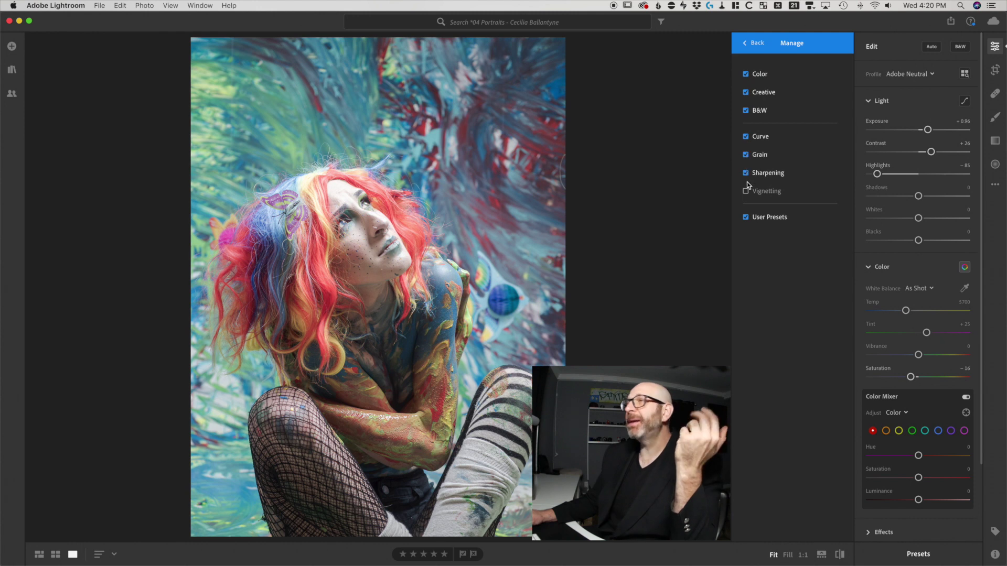
pyautogui.click(746, 192)
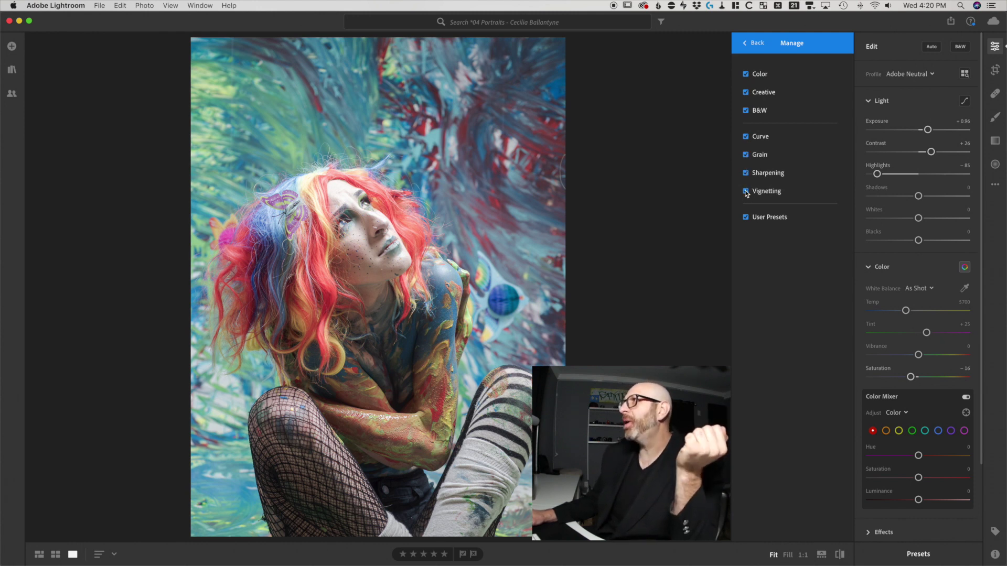
pyautogui.click(753, 43)
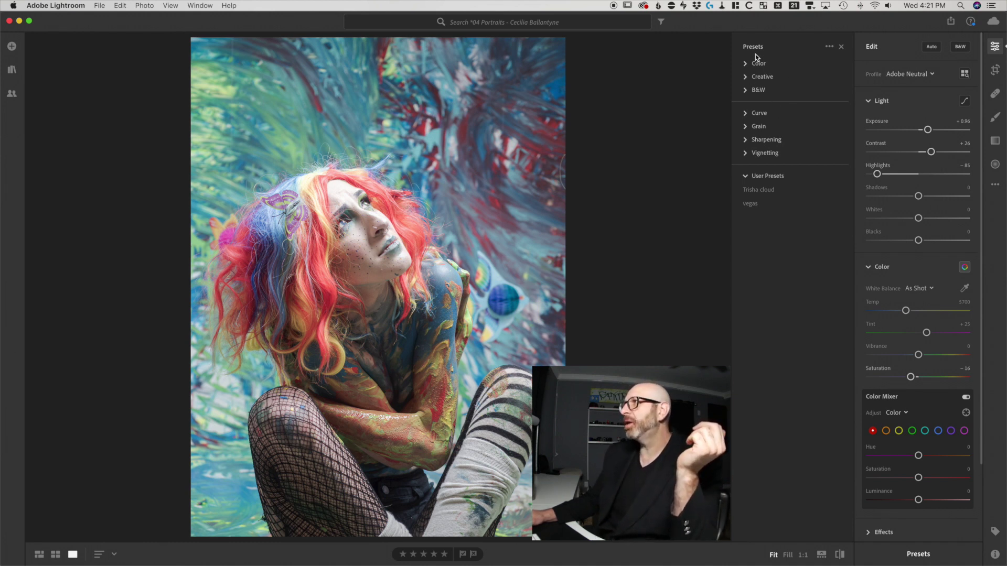
# Step: Preview the Trisha cloud preset, then open the Endless folder on the desktop in Finder
pyautogui.click(765, 188)
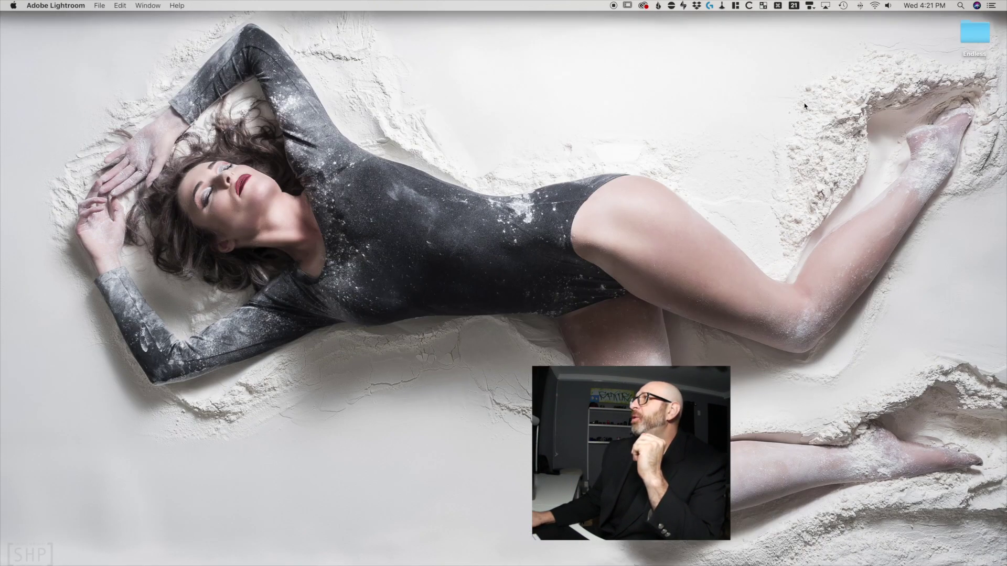
pyautogui.click(967, 38)
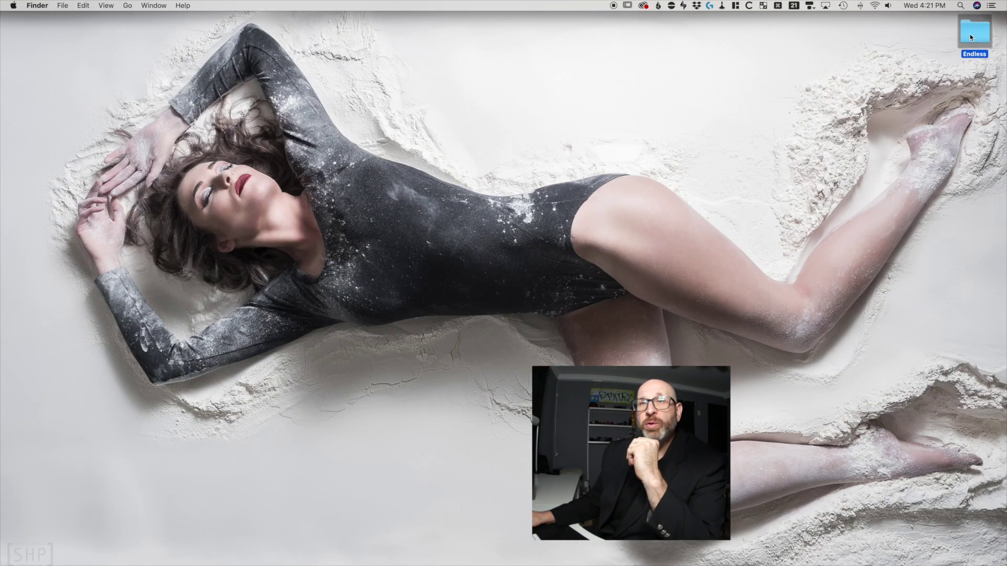
pyautogui.doubleClick(970, 38)
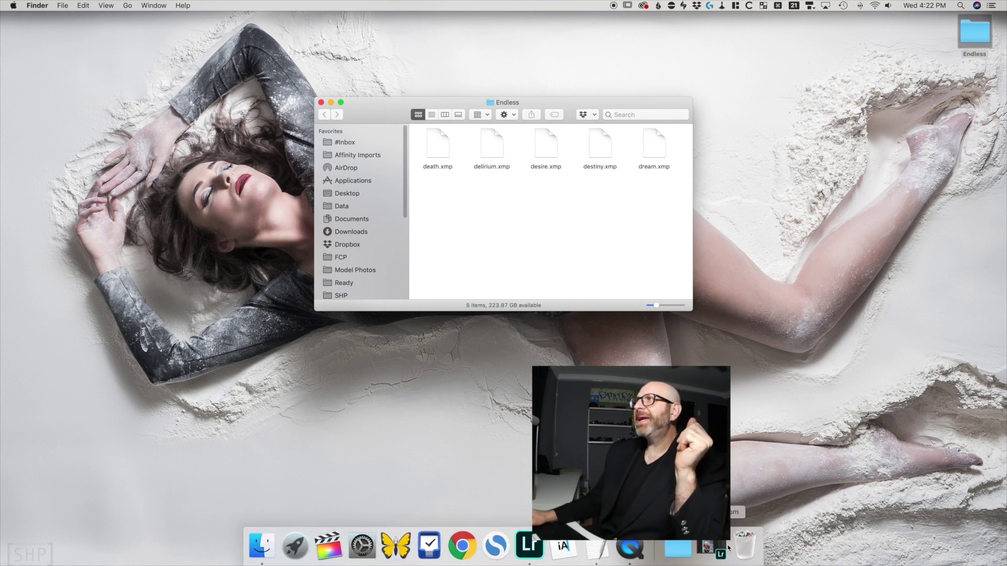
# Step: Import death.xmp through dream.xmp from the Endless folder as presets and apply death to the portrait
pyautogui.click(520, 555)
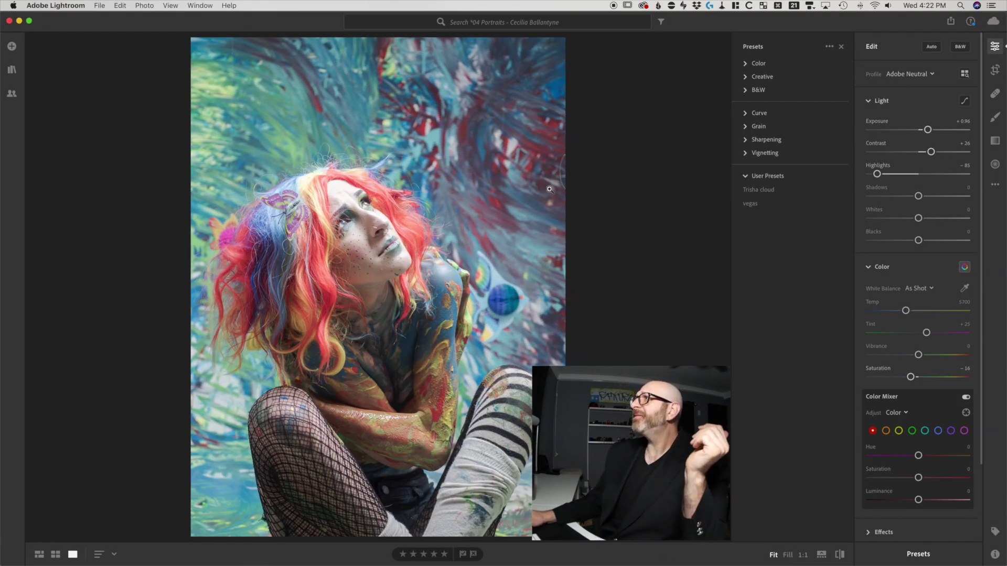
pyautogui.click(829, 49)
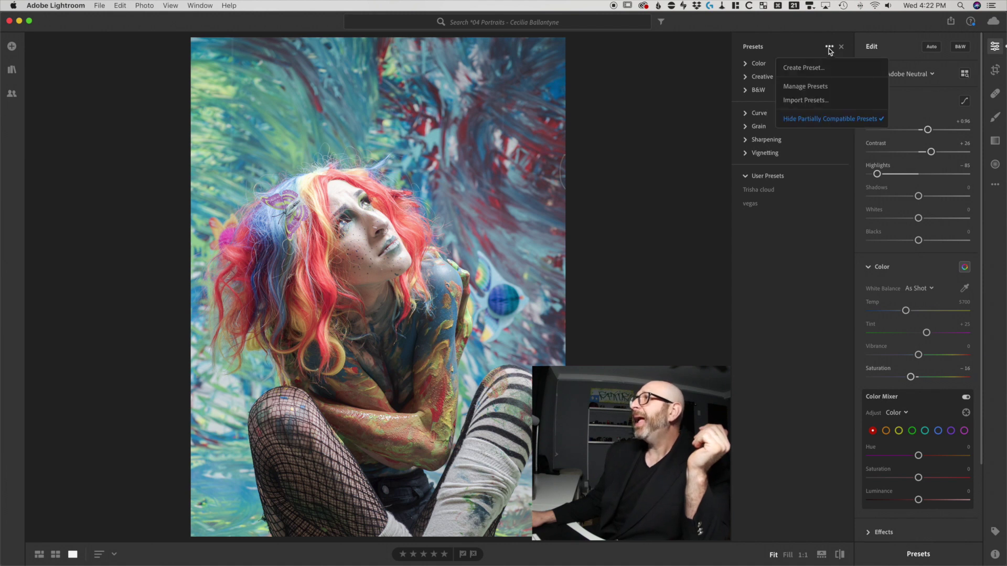
pyautogui.click(810, 103)
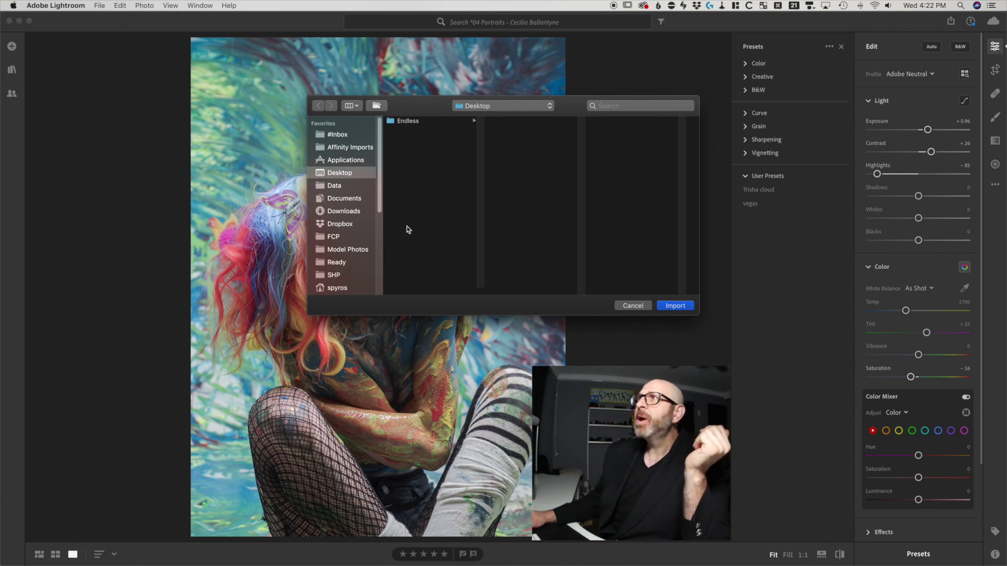
pyautogui.click(408, 123)
pyautogui.click(514, 122)
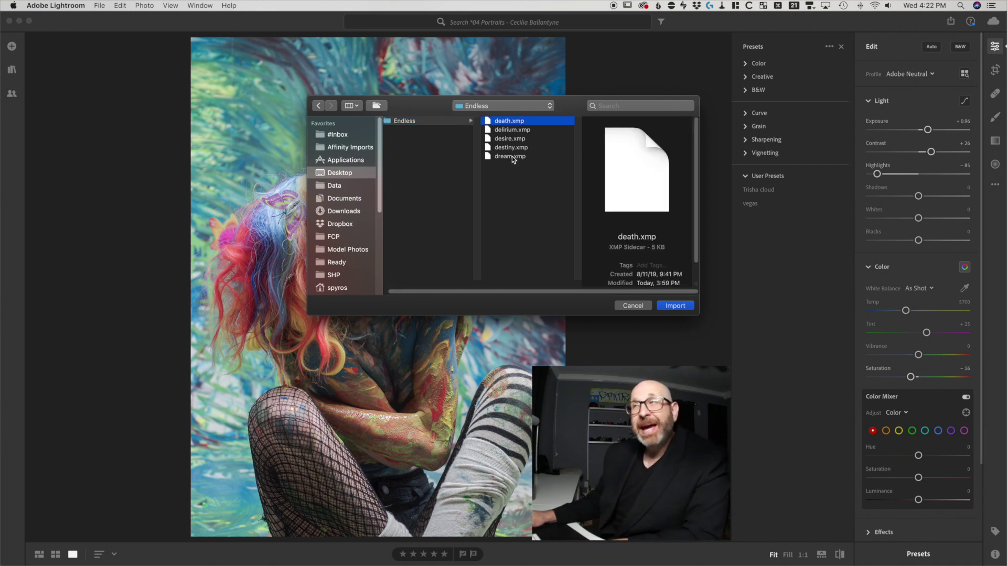
pyautogui.press('shift')
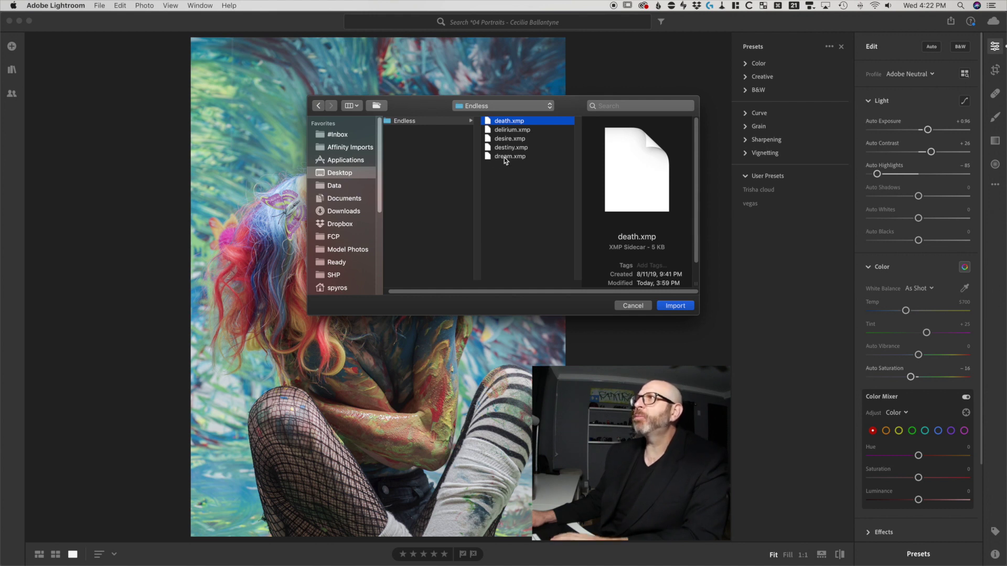
pyautogui.keyDown('shift'); pyautogui.click(504, 157); pyautogui.keyUp('shift')
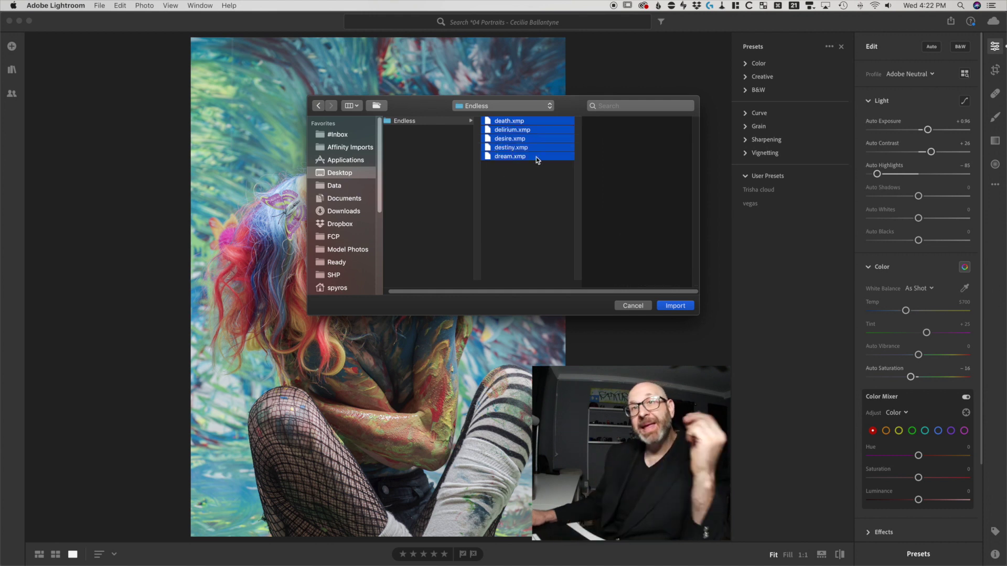
pyautogui.click(675, 306)
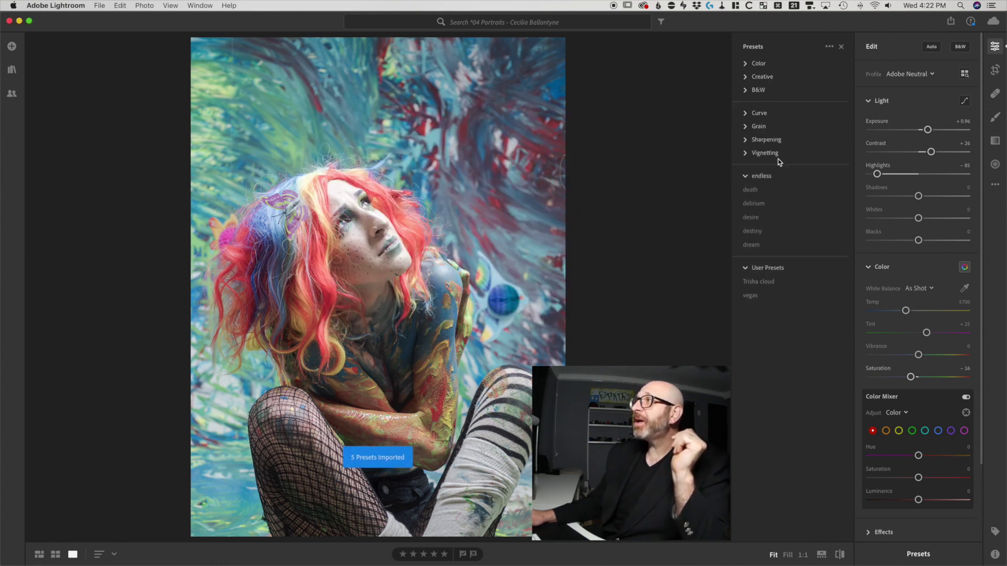
pyautogui.click(757, 190)
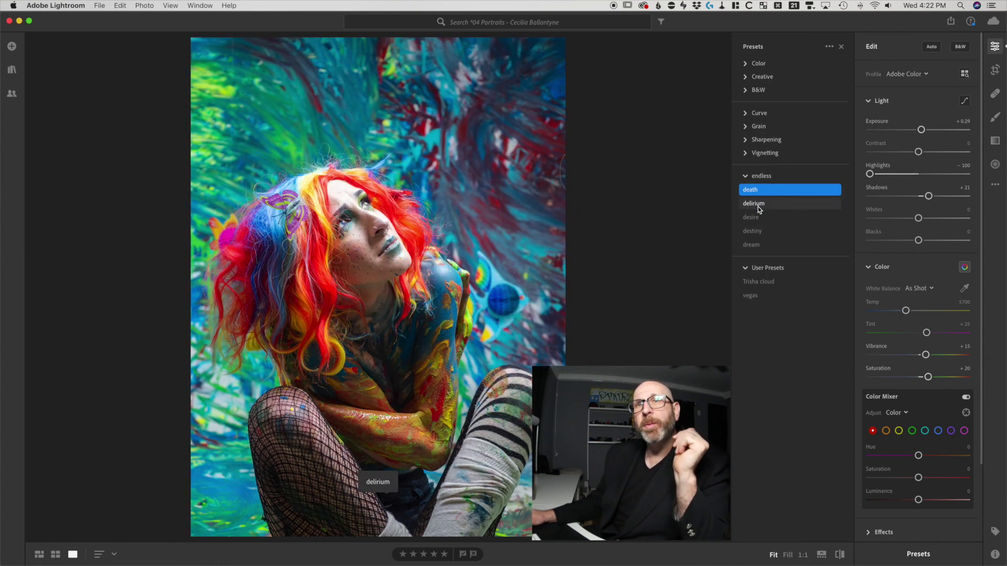
# Step: Apply the delirium preset from the endless group to the portrait and bring up its options menu
pyautogui.click(757, 206)
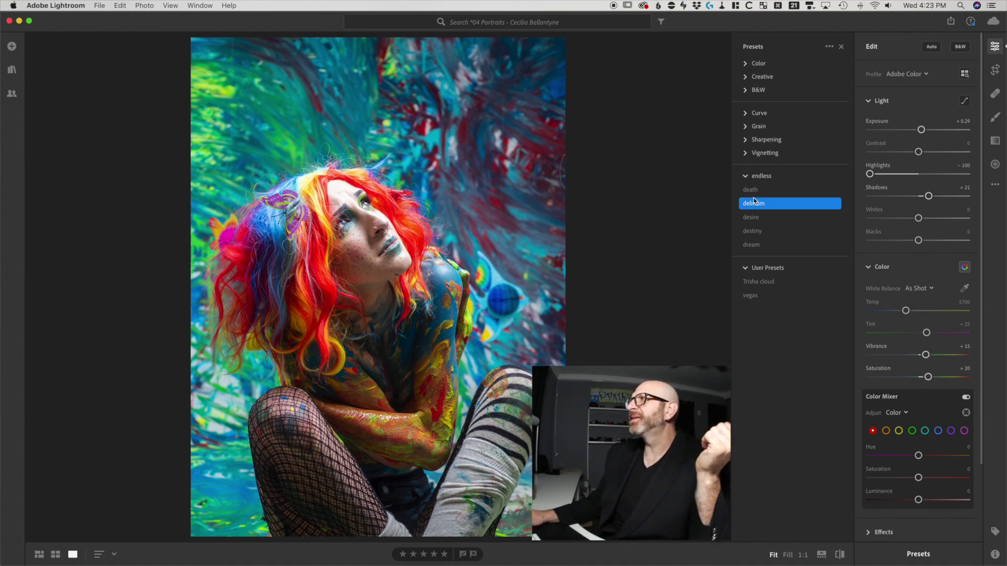
pyautogui.click(764, 204)
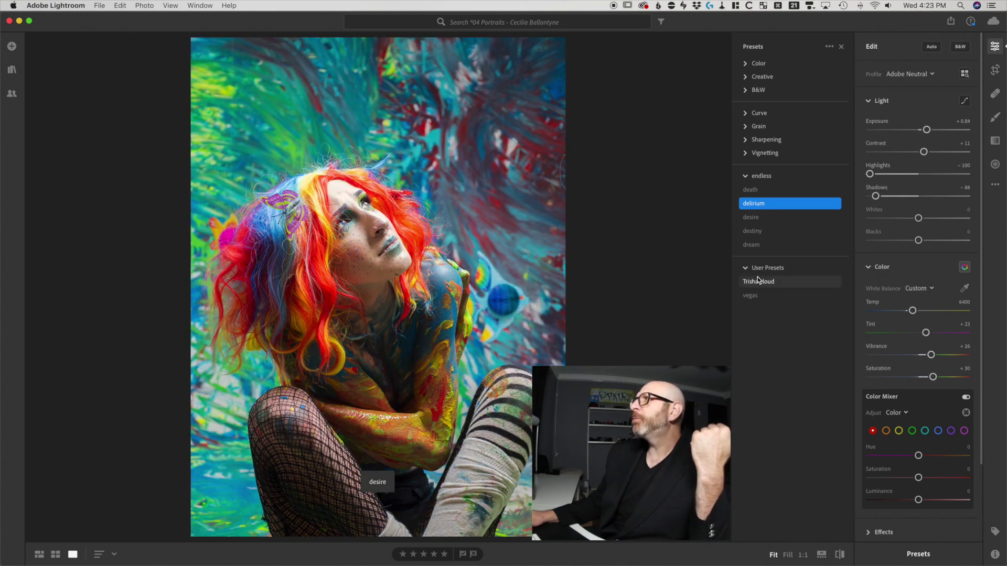
pyautogui.rightClick(776, 204)
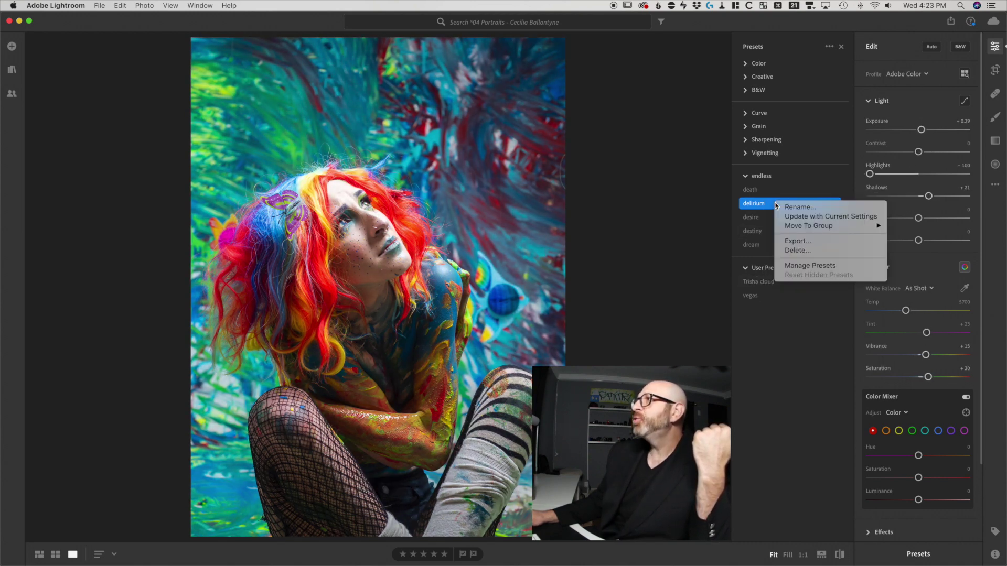
pyautogui.moveTo(807, 231)
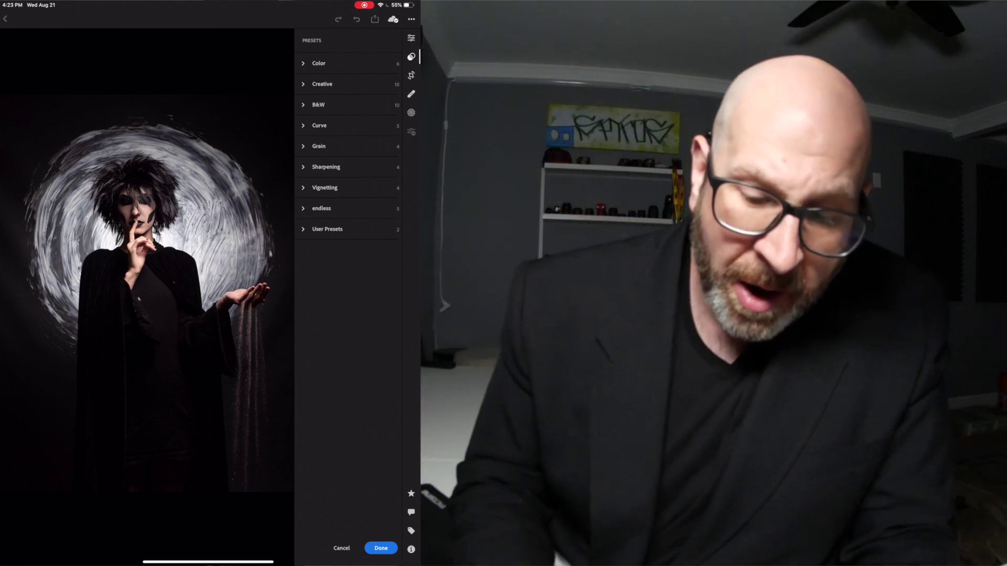
# Step: On the iPad, expand the synced endless group to list its five presets
pyautogui.click(321, 208)
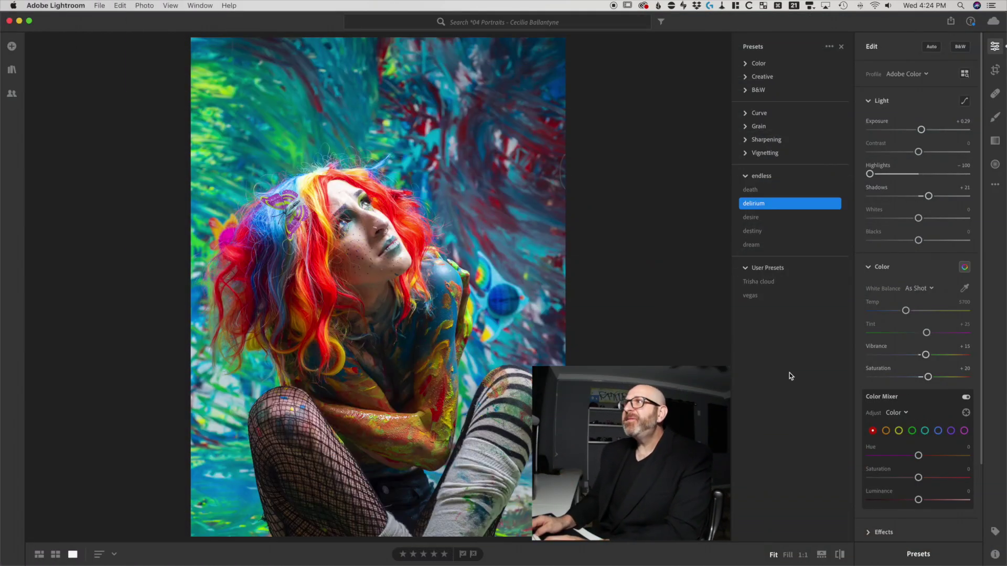
pyautogui.press('super+space')
# Step: Search Spotlight for 'ligh' and launch Adobe Lightroom Classic from the results
pyautogui.write('ligh')
pyautogui.press('Down')
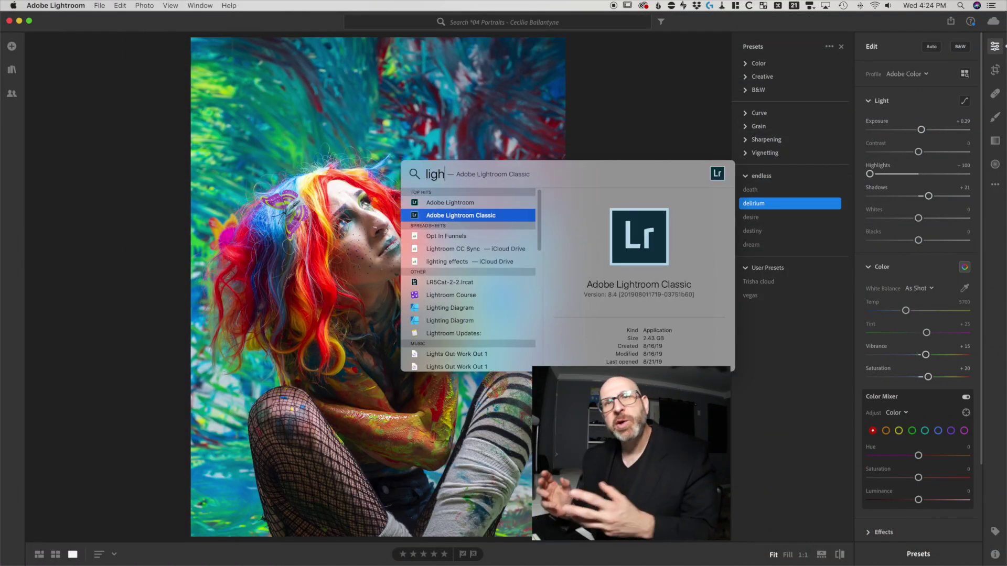
pyautogui.press('Return')
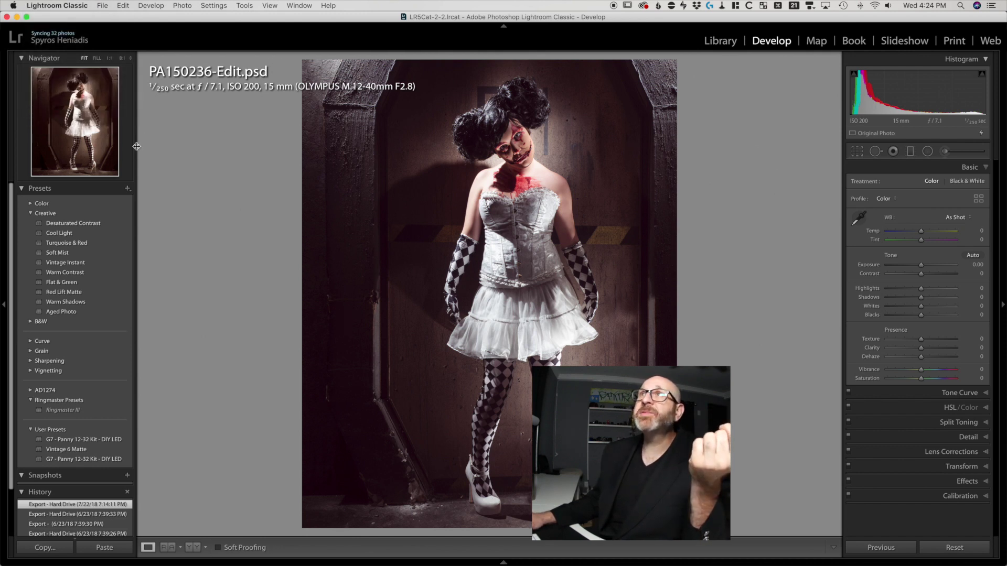
# Step: Open Lightroom Classic's Preferences from the application menu
pyautogui.click(63, 6)
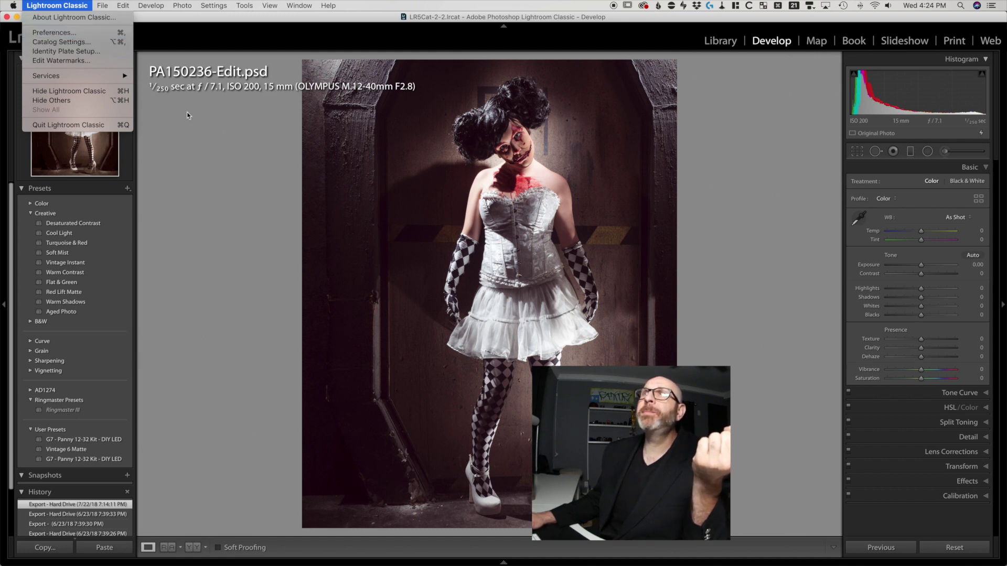
pyautogui.click(210, 130)
pyautogui.click(123, 8)
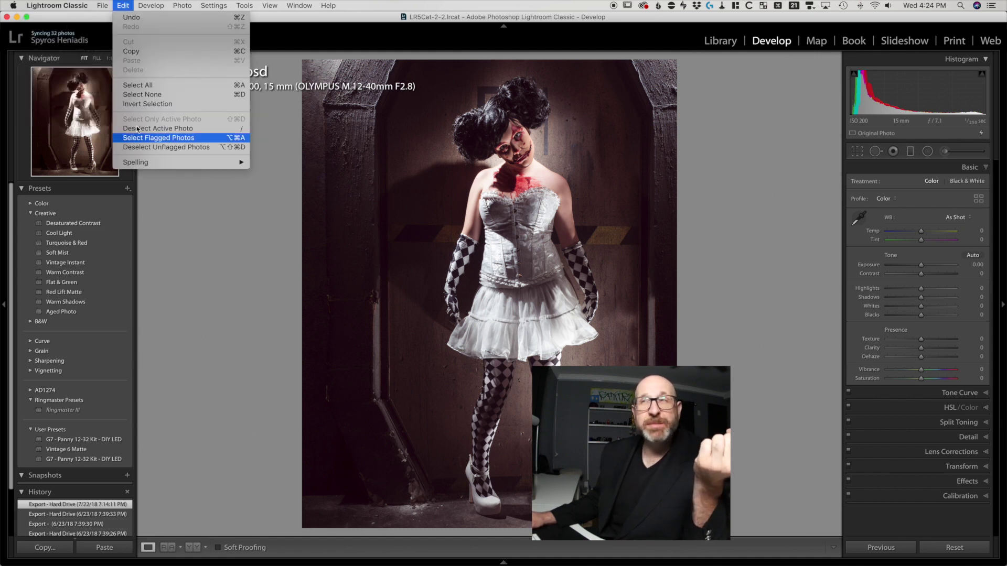
pyautogui.click(58, 6)
pyautogui.click(57, 5)
pyautogui.click(73, 32)
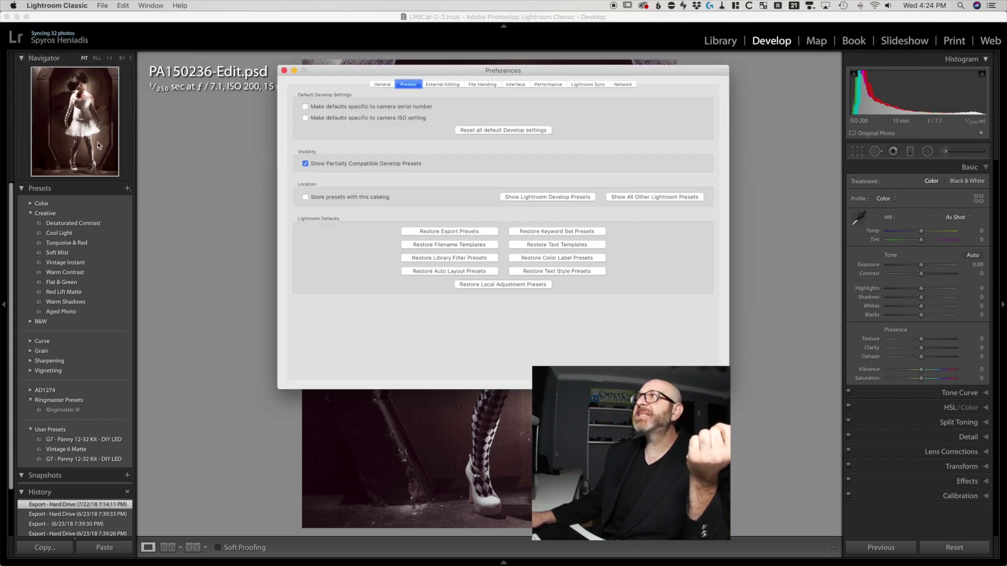
# Step: Look through the General, External Editing and File Handling tabs, then reveal the develop presets folder from Presets
pyautogui.click(376, 86)
pyautogui.click(460, 86)
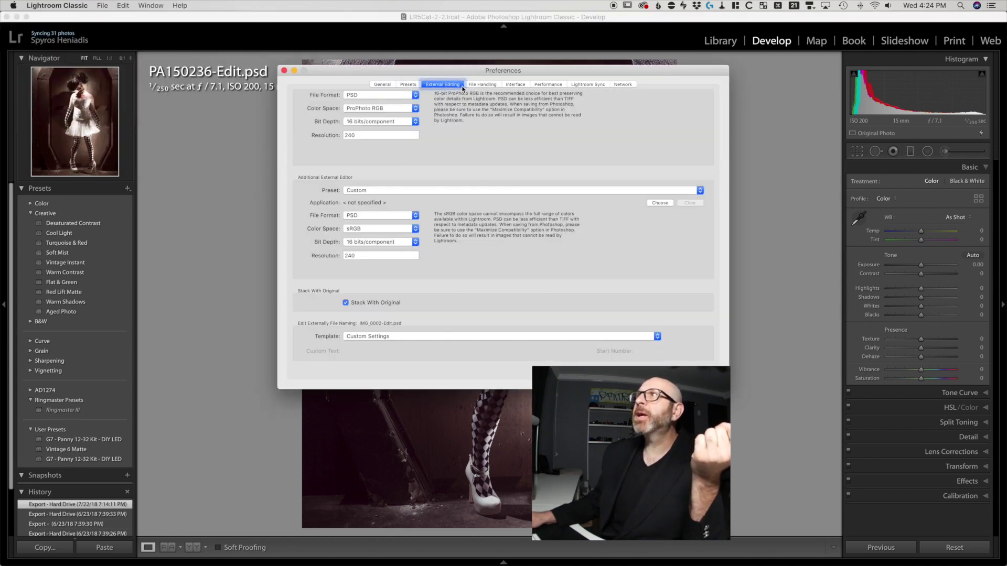
pyautogui.click(484, 86)
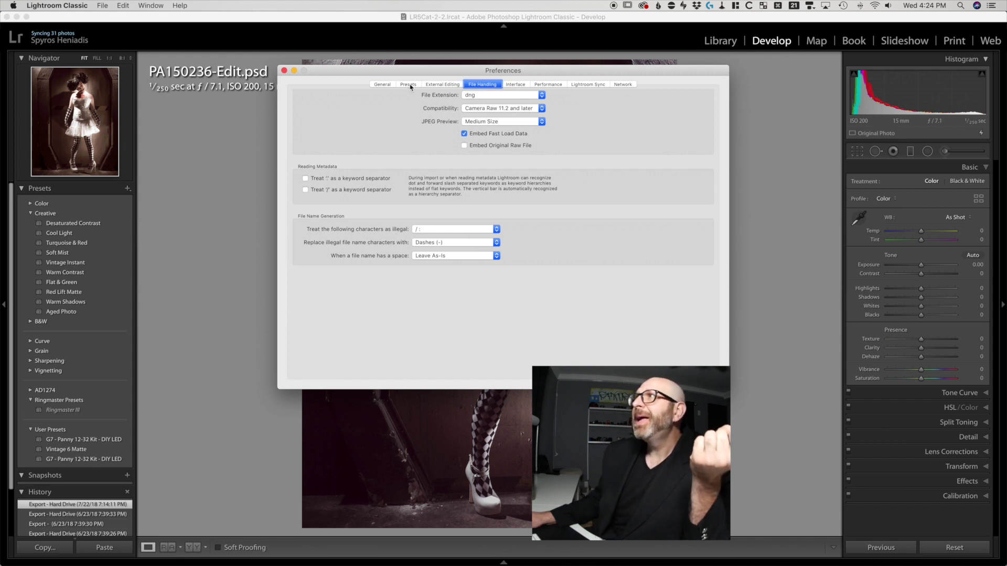
pyautogui.click(408, 84)
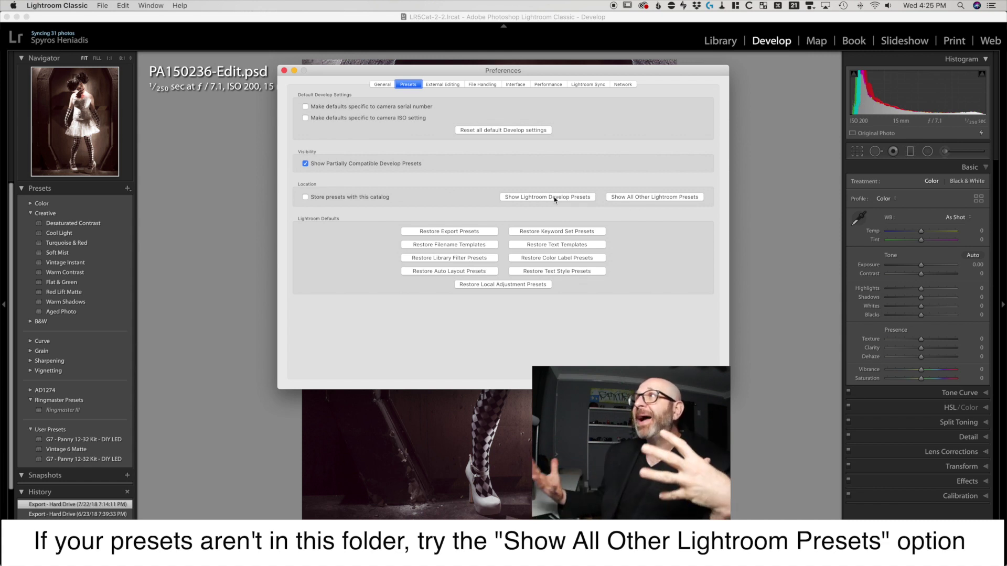
pyautogui.click(554, 197)
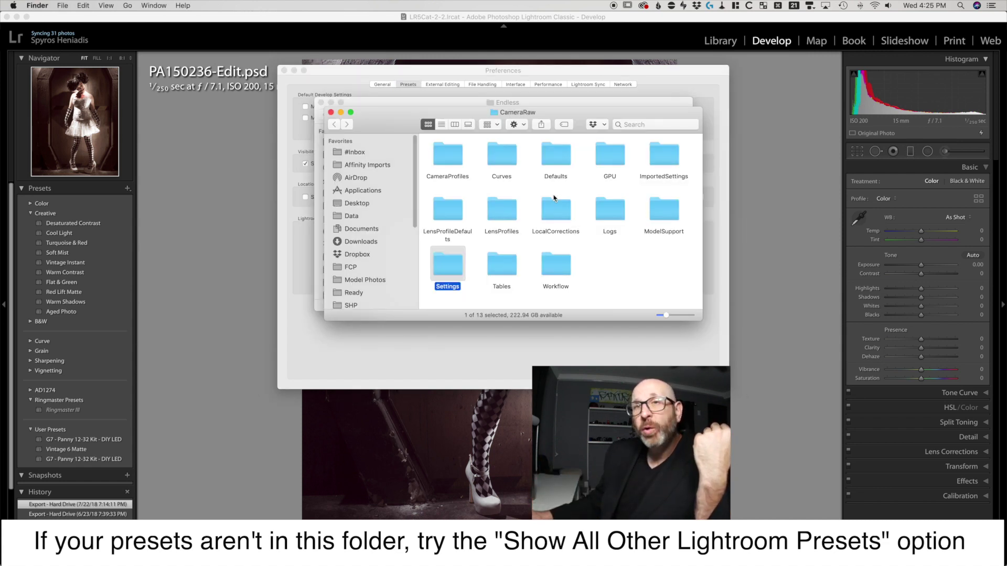
# Step: Get Ringmaster III.xmp from Settings > Ringmaster Presets onto the Desktop, then return to Lightroom
pyautogui.doubleClick(449, 271)
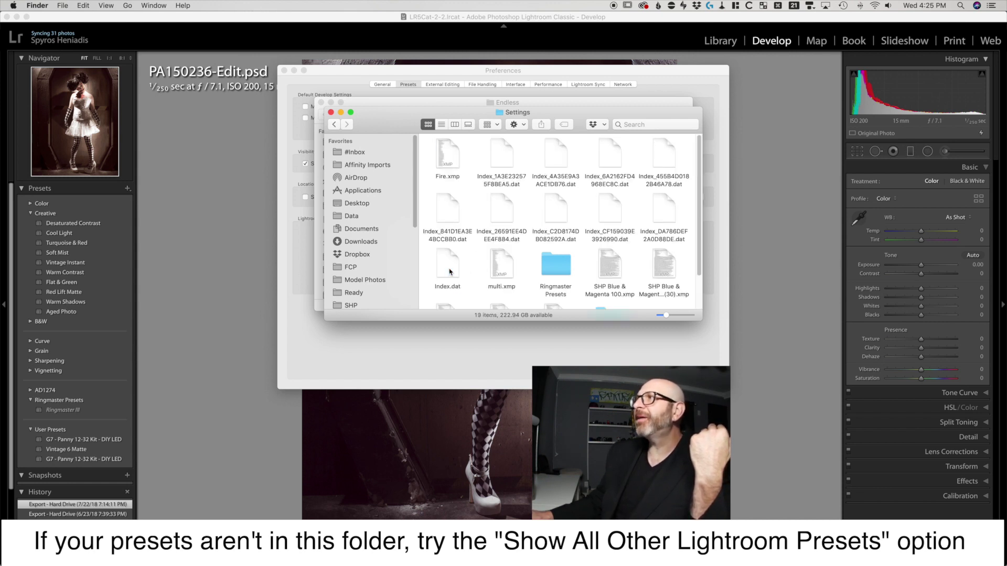
pyautogui.scroll(-2, 561, 231)
pyautogui.doubleClick(555, 227)
pyautogui.click(451, 160)
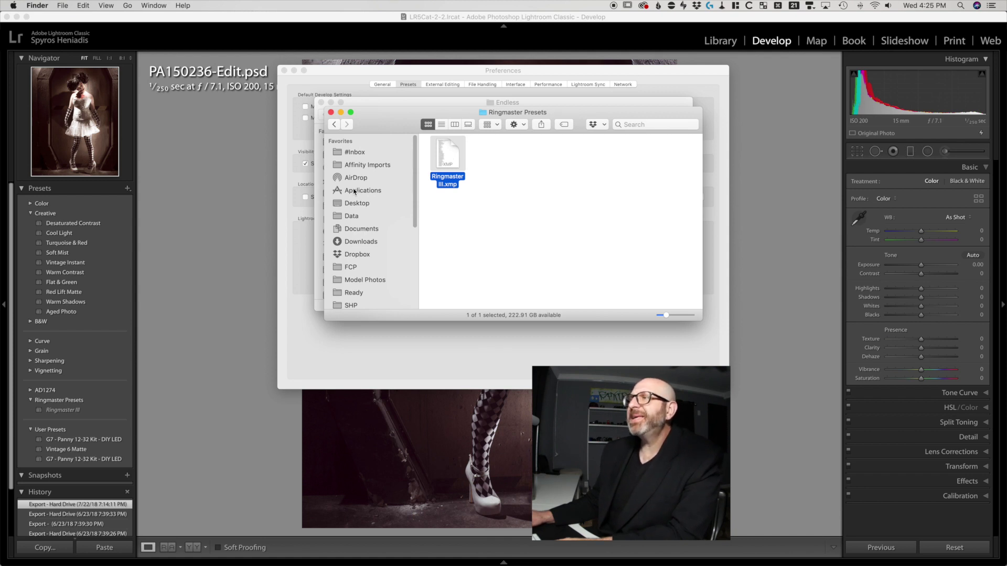
pyautogui.click(356, 208)
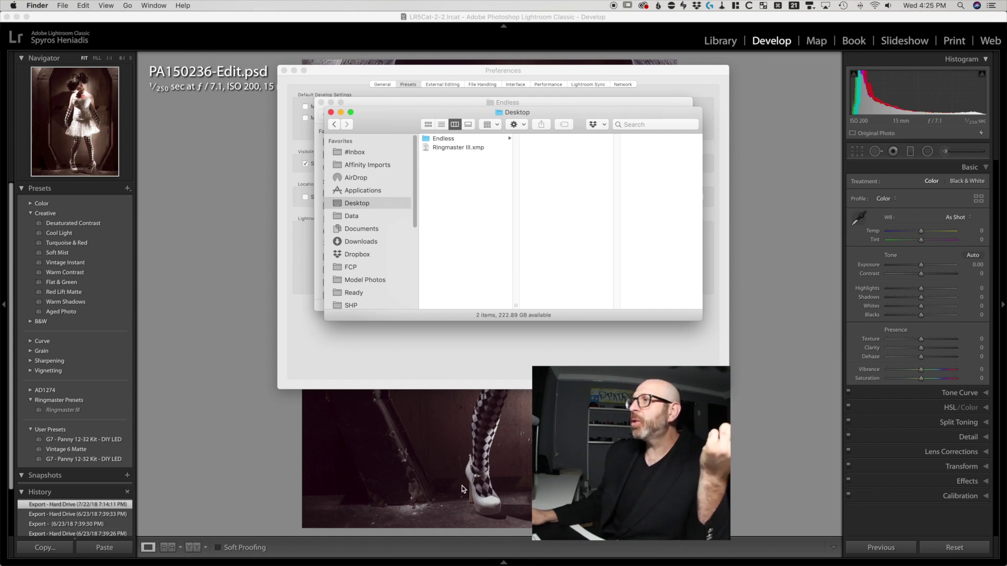
pyautogui.click(532, 548)
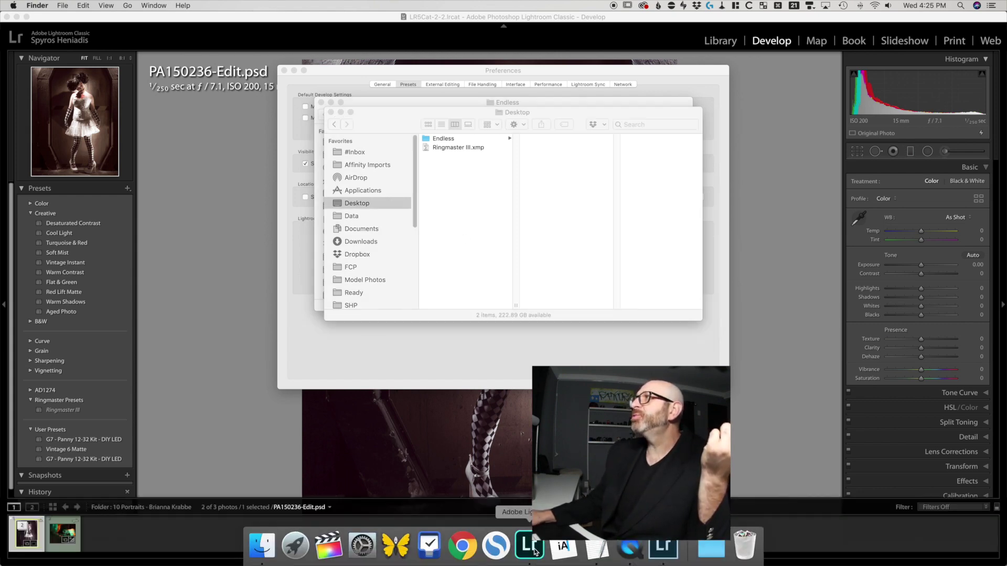
pyautogui.click(828, 46)
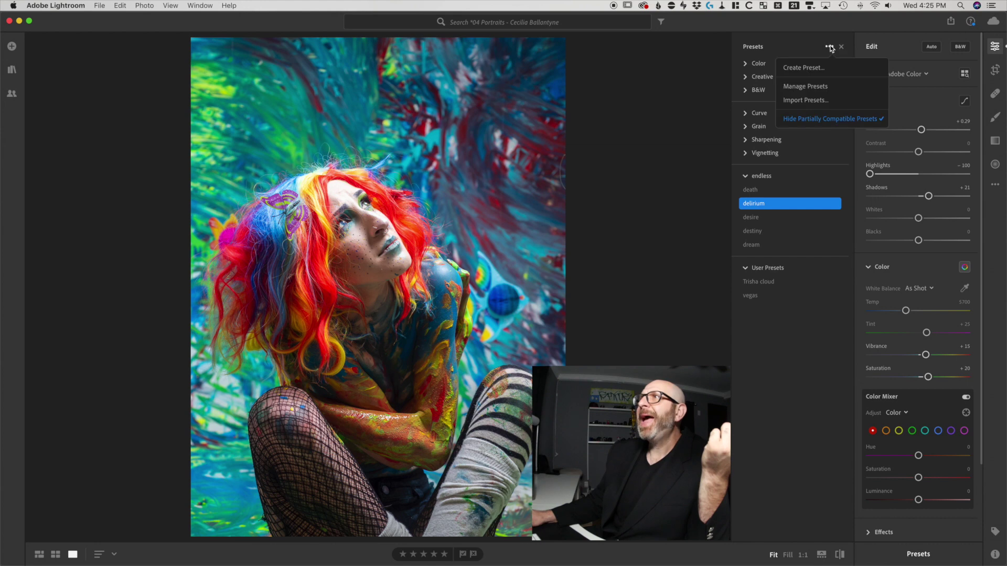
# Step: Start a preset import and browse to the Desktop holding Ringmaster III.xmp
pyautogui.click(797, 97)
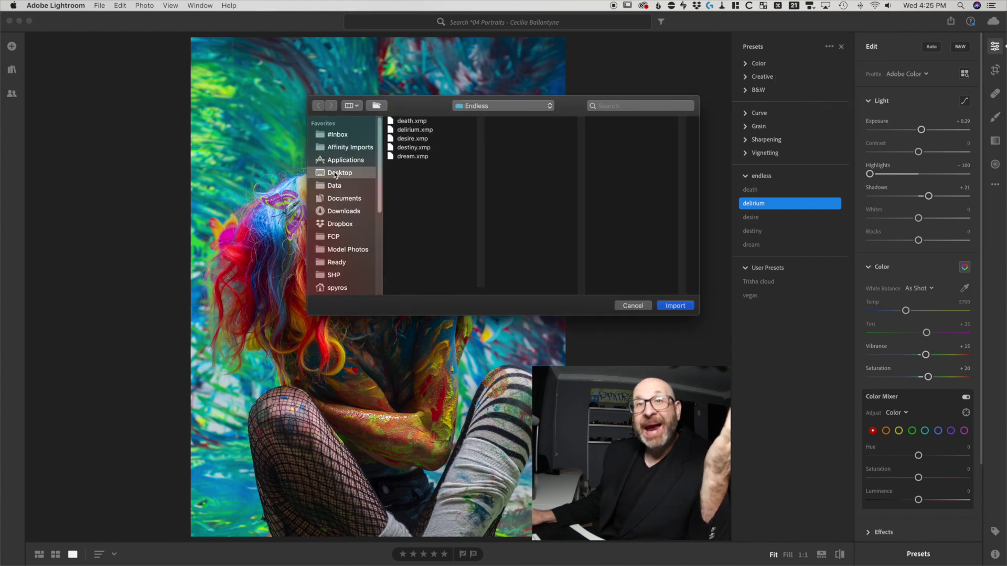
pyautogui.click(336, 173)
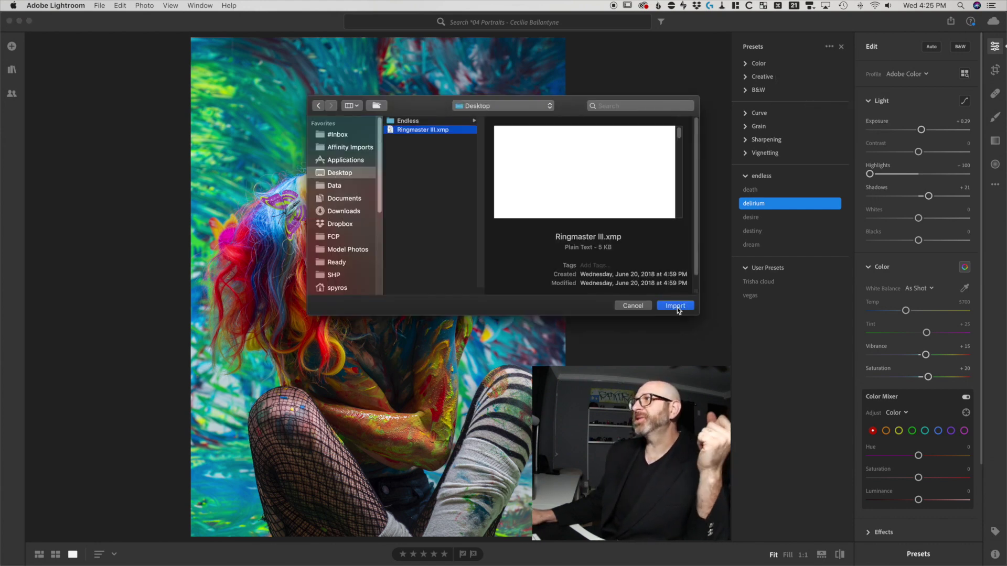